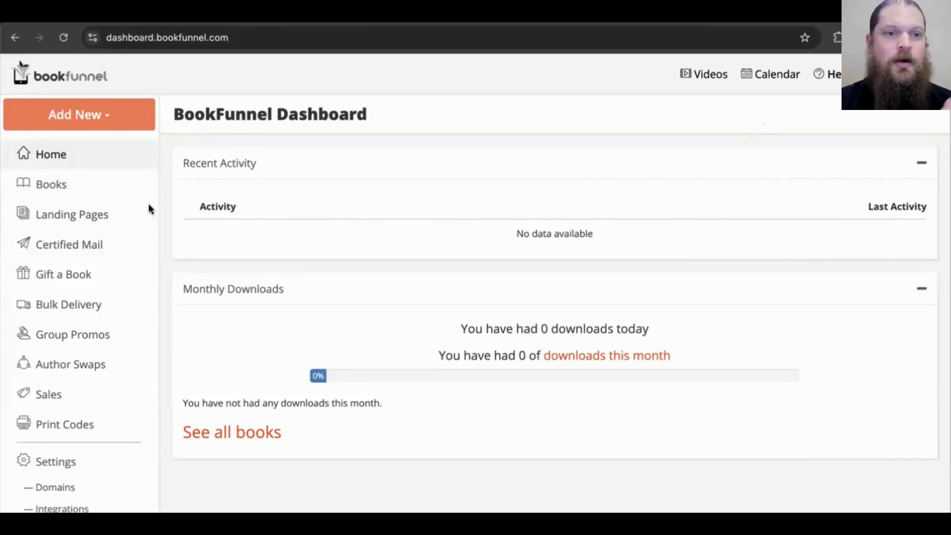
- Open the Books list, and check the Getting Started videos on BookFunnel's YouTube channel before returning to the BookFunnel dashboard
left_click(57, 185)
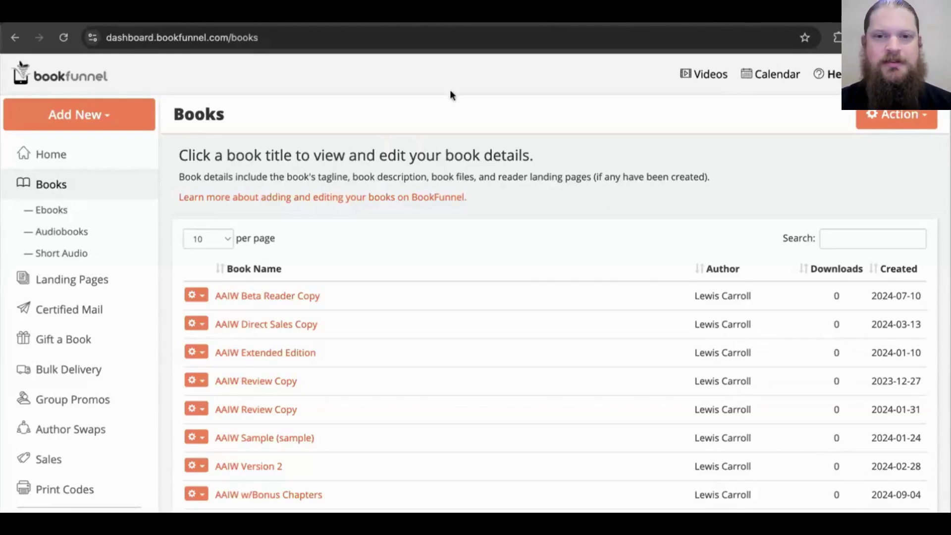
left_click(591, 25)
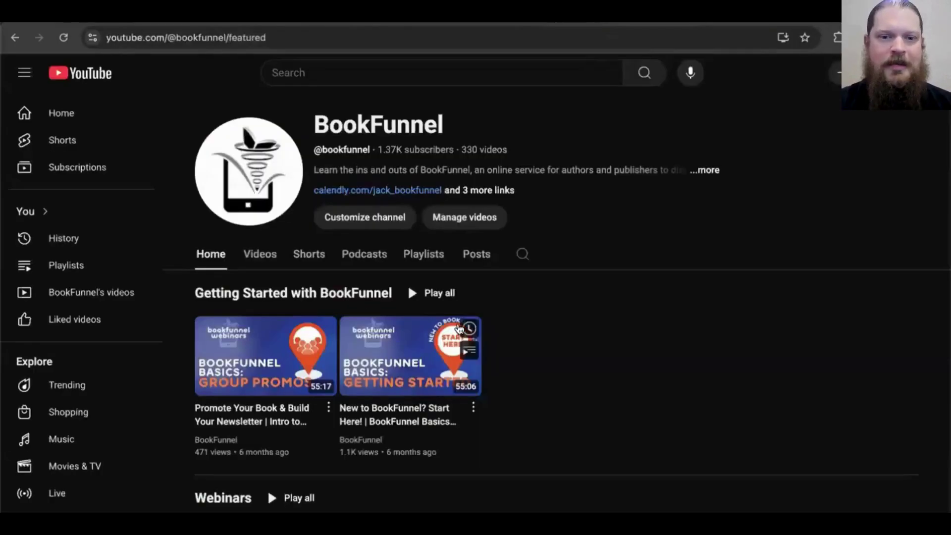
scroll(459, 328, "down", 1)
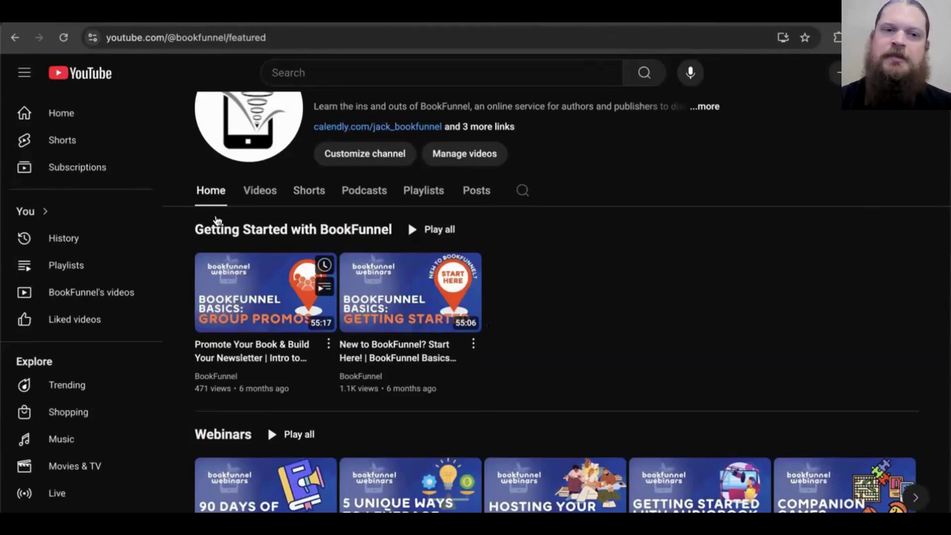
left_click(129, 10)
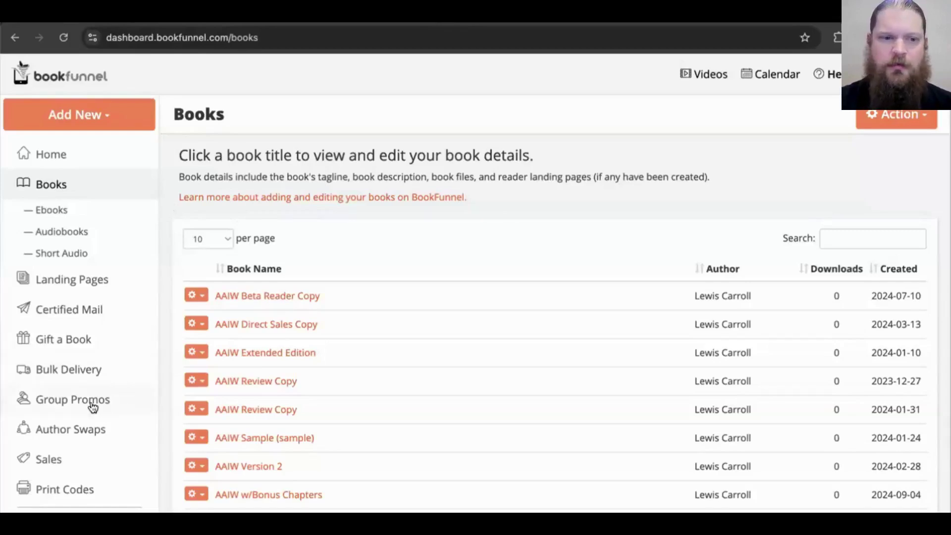
- Open the Group Promos board and collapse the Sci-Fi & Fantasy section to view the genres not being followed
left_click(47, 402)
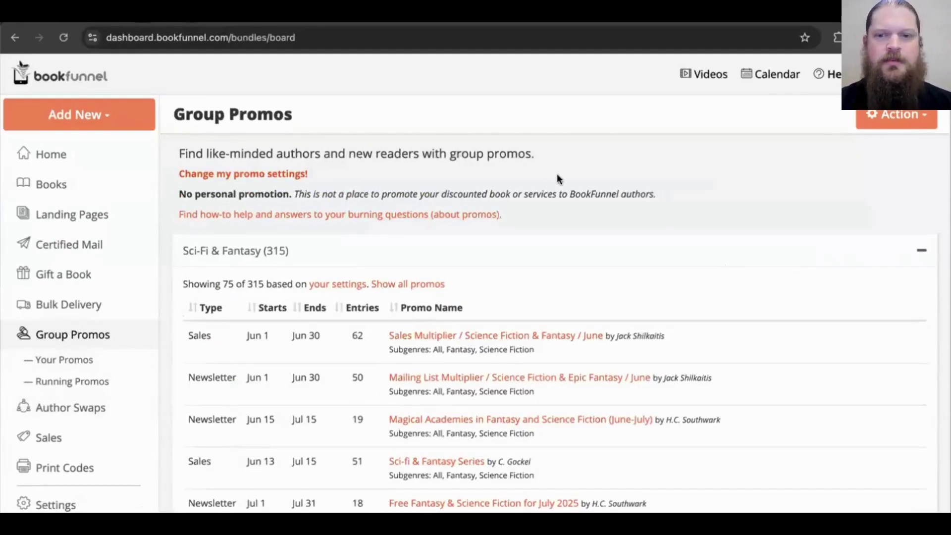
scroll(556, 174, "down", 1)
left_click(921, 231)
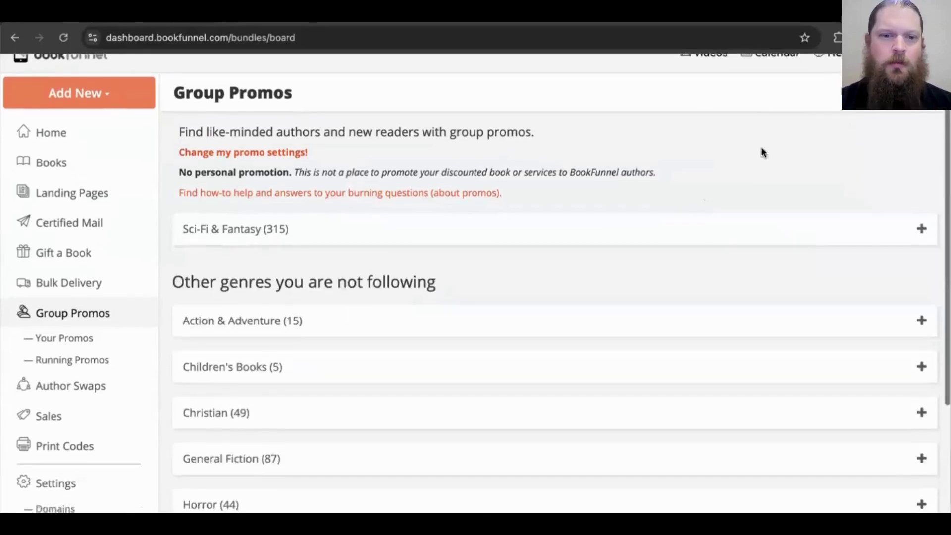
scroll(762, 150, "down", 3)
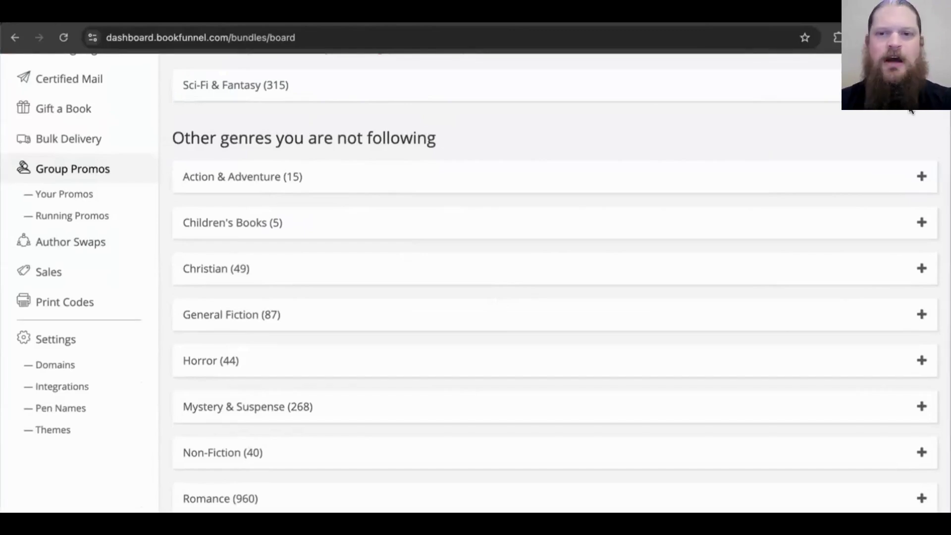
- Expand the Sci-Fi & Fantasy promos and examine the promo types and the organizer of the Mailing List Multiplier promo
left_click(922, 84)
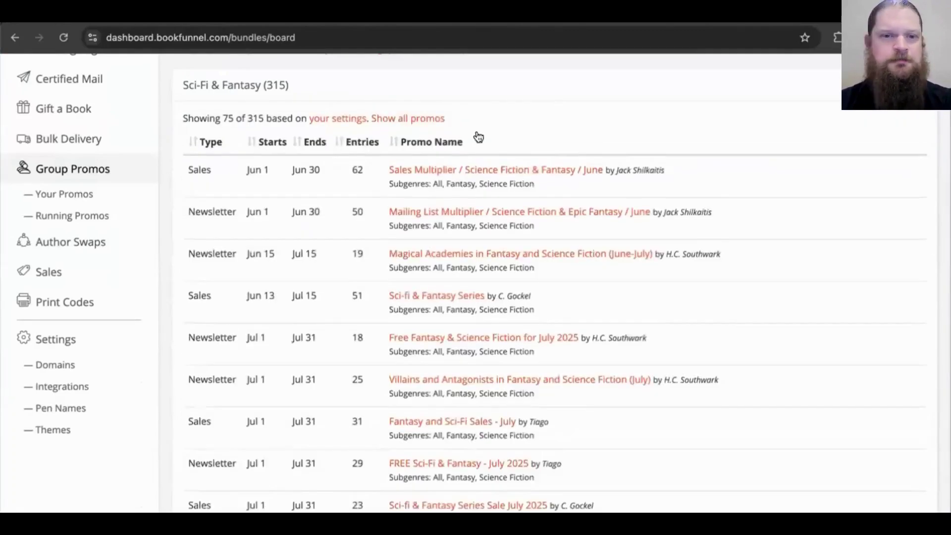
scroll(456, 144, "down", 1)
left_click_drag(235, 190, 186, 191)
left_click(206, 151)
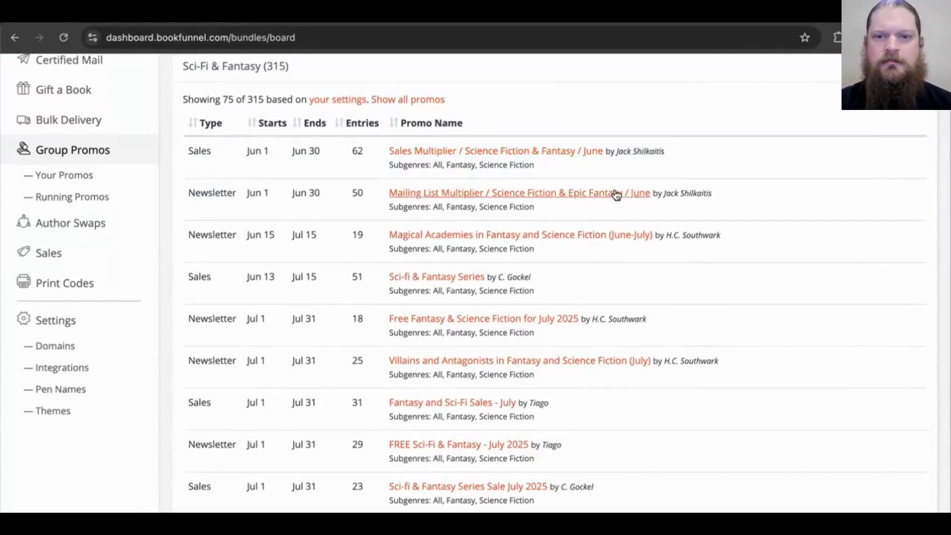
left_click_drag(734, 192, 663, 194)
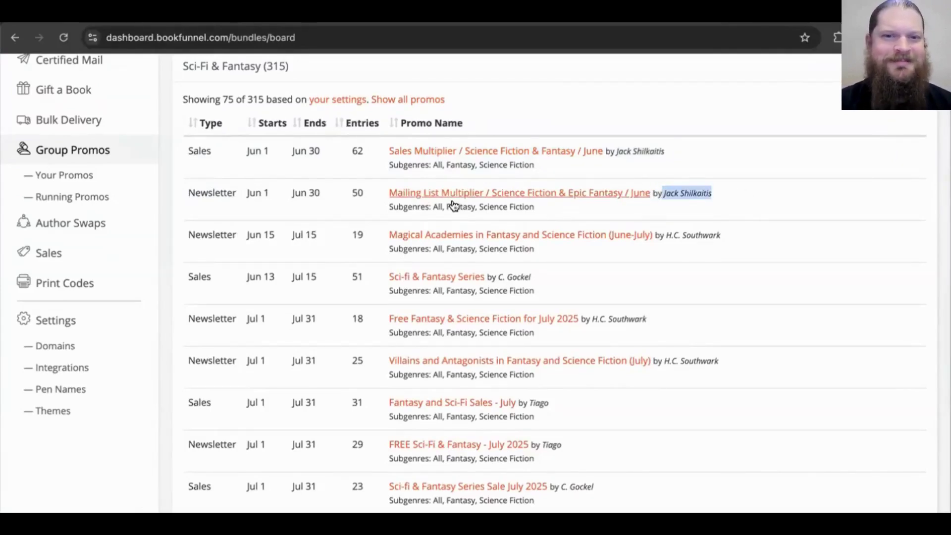
- Open the Mailing List Multiplier / Science Fiction & Epic Fantasy / June promo and review its dates, requirements and organizer note
left_click(438, 195)
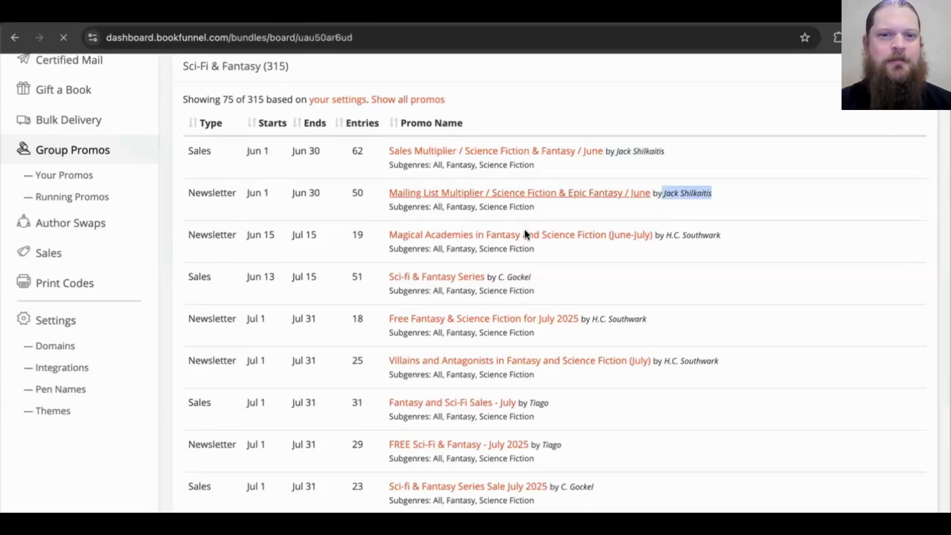
scroll(545, 190, "down", 3)
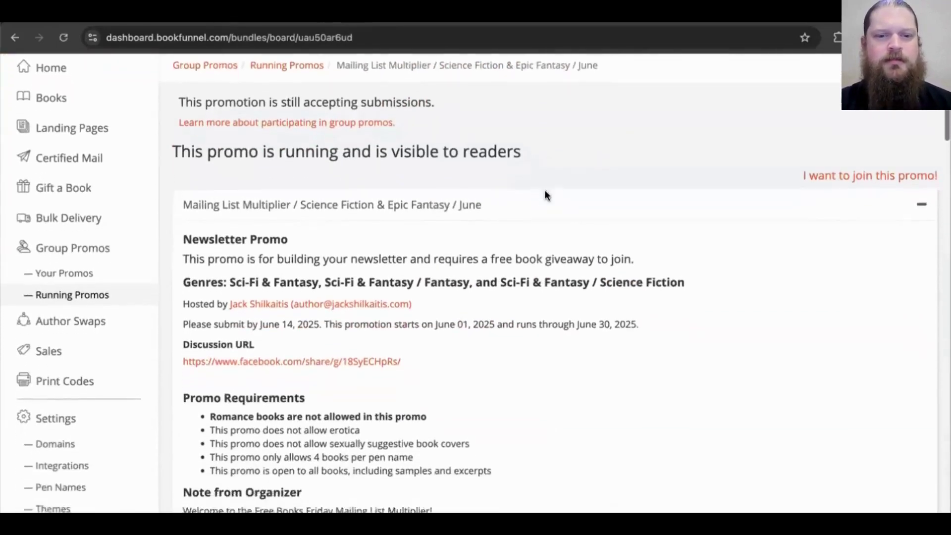
scroll(546, 195, "down", 2)
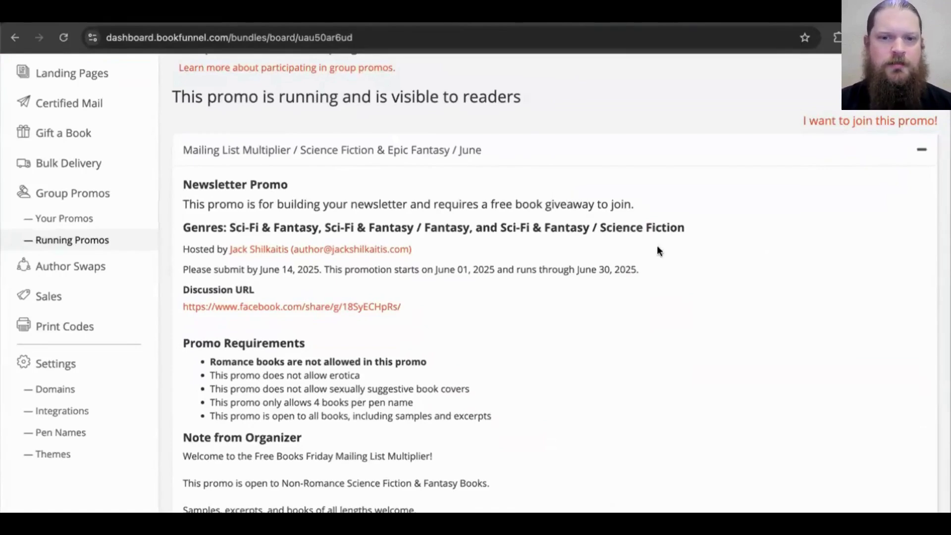
scroll(663, 252, "up", 5)
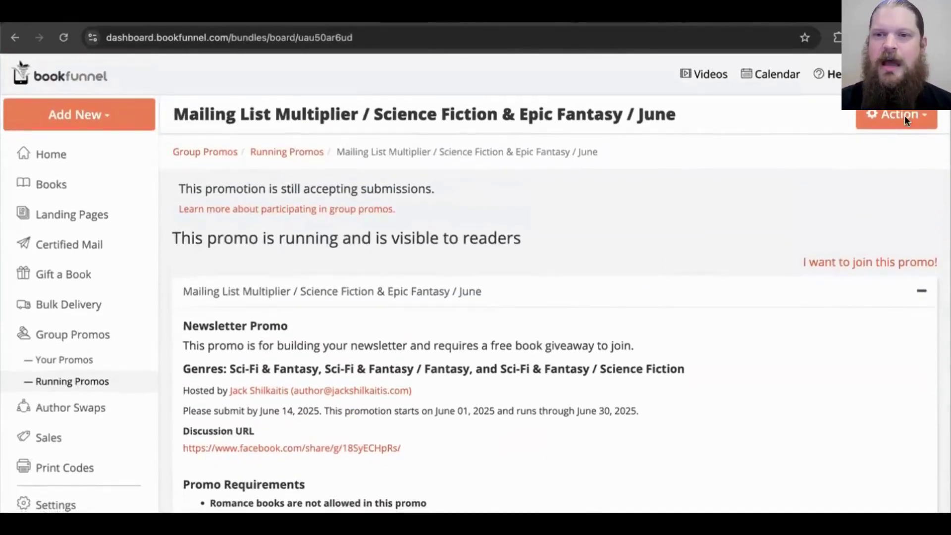
- Open the Join Promo form for this promo, look through the books available to submit, and close the form without submitting
left_click(904, 116)
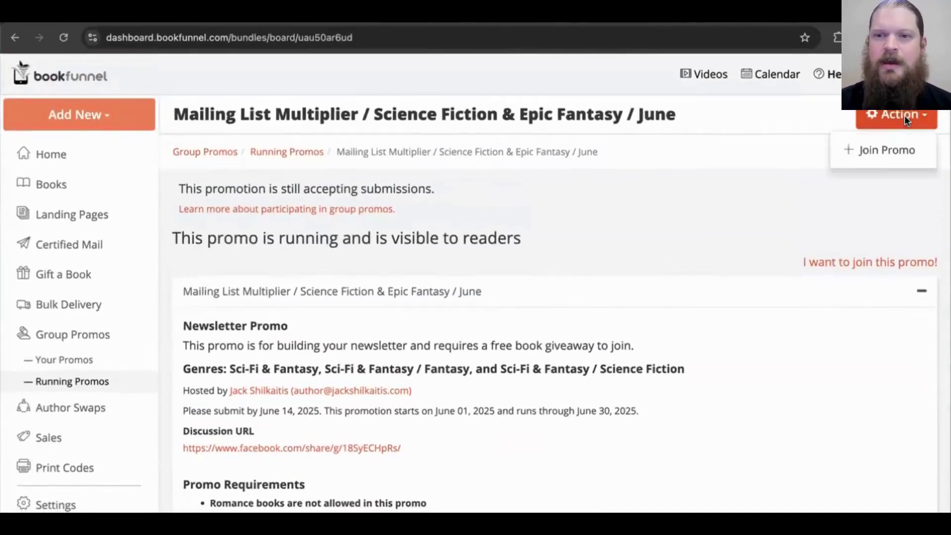
left_click(864, 150)
scroll(670, 133, "down", 3)
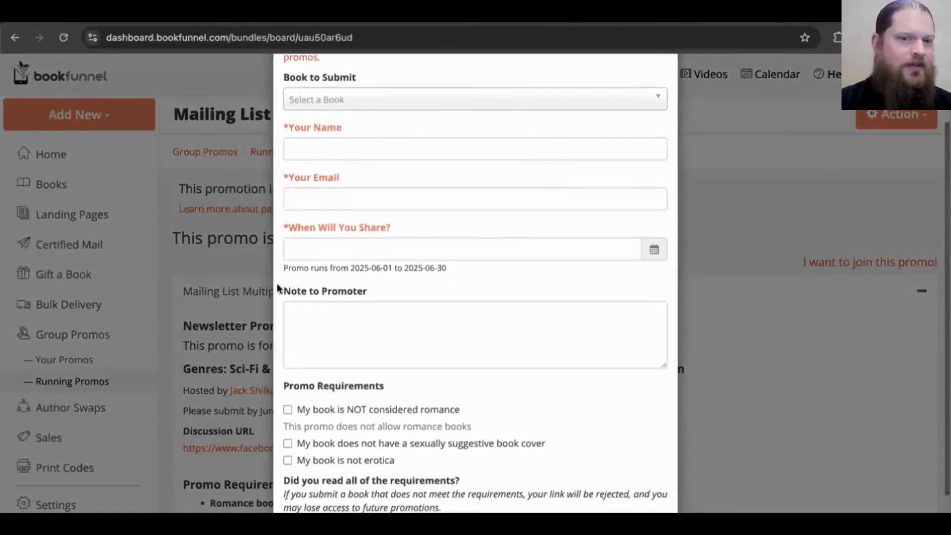
left_click(499, 98)
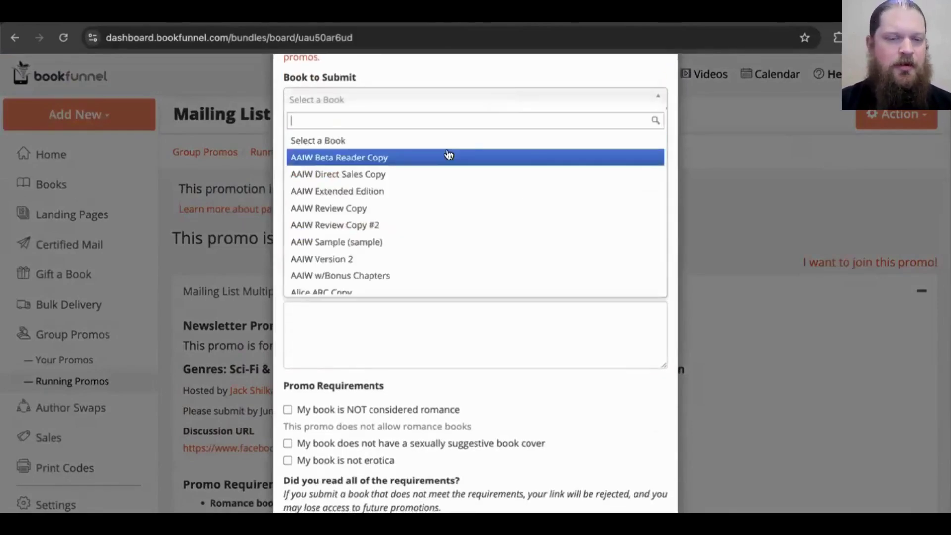
left_click(489, 75)
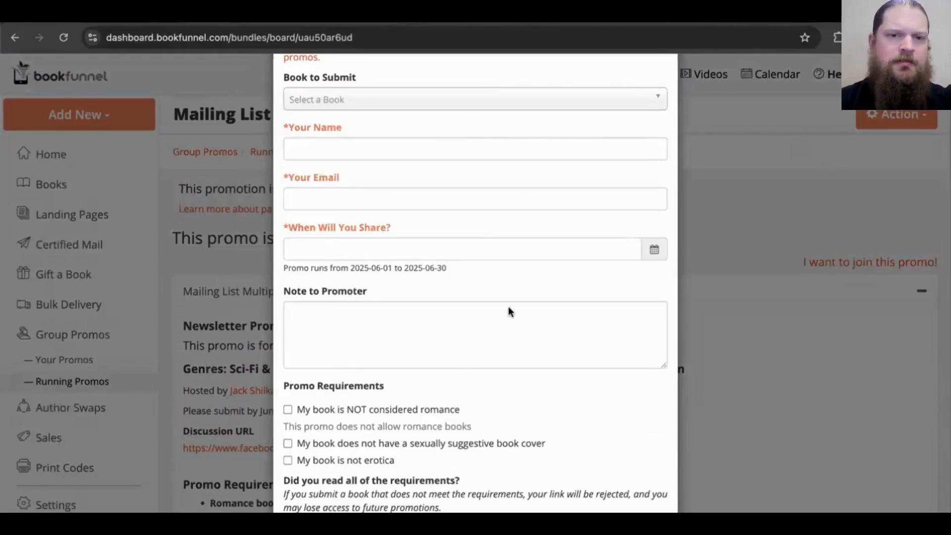
scroll(482, 232, "up", 3)
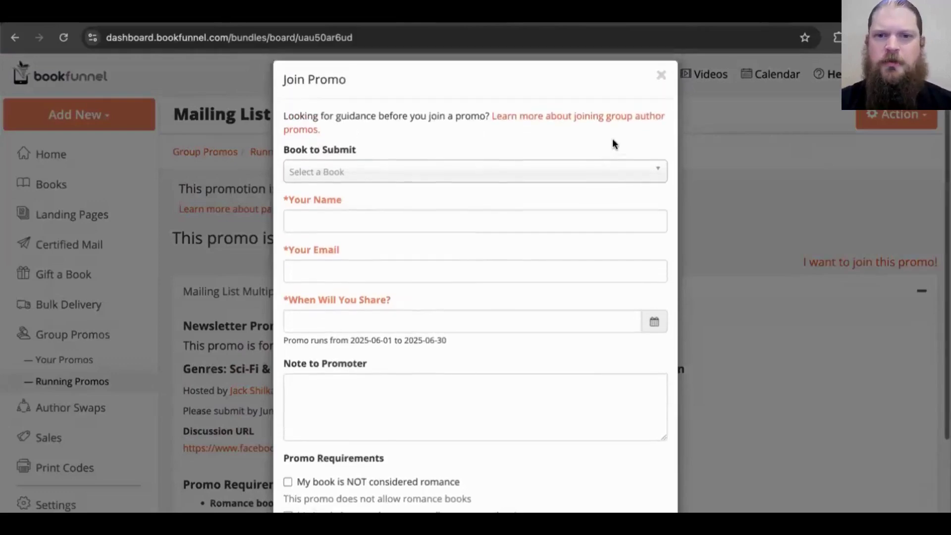
left_click(661, 76)
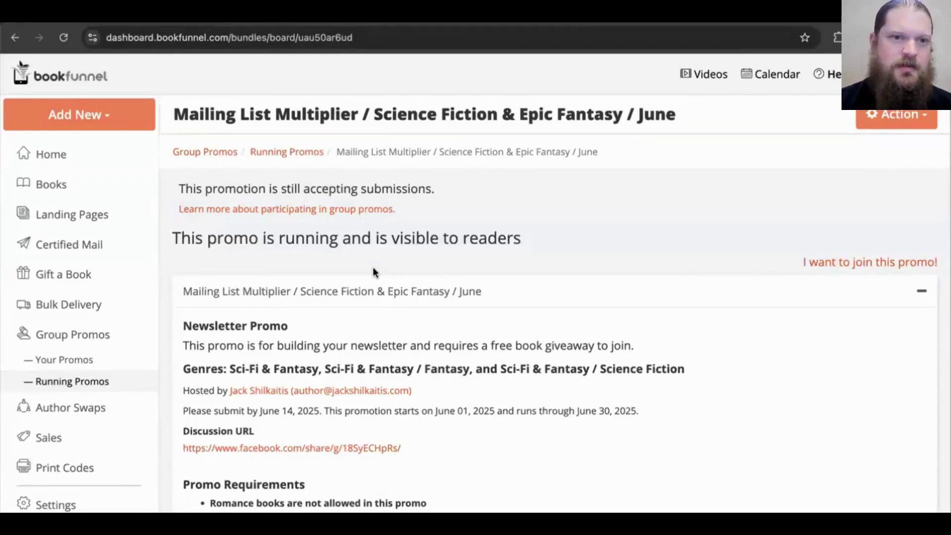
- Open the Your Promos page and review the promo reputation for each pen name and the active promos
key("alt+Left")
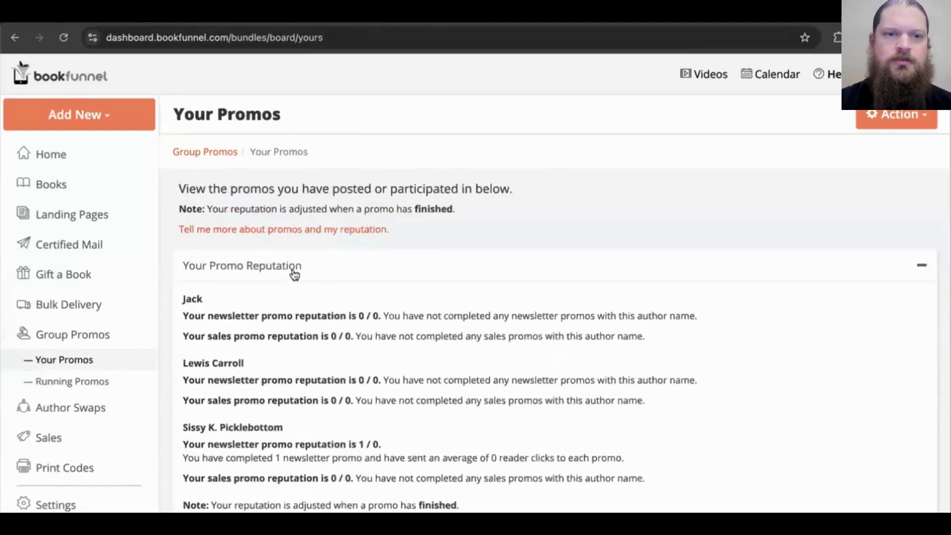
scroll(349, 262, "down", 4)
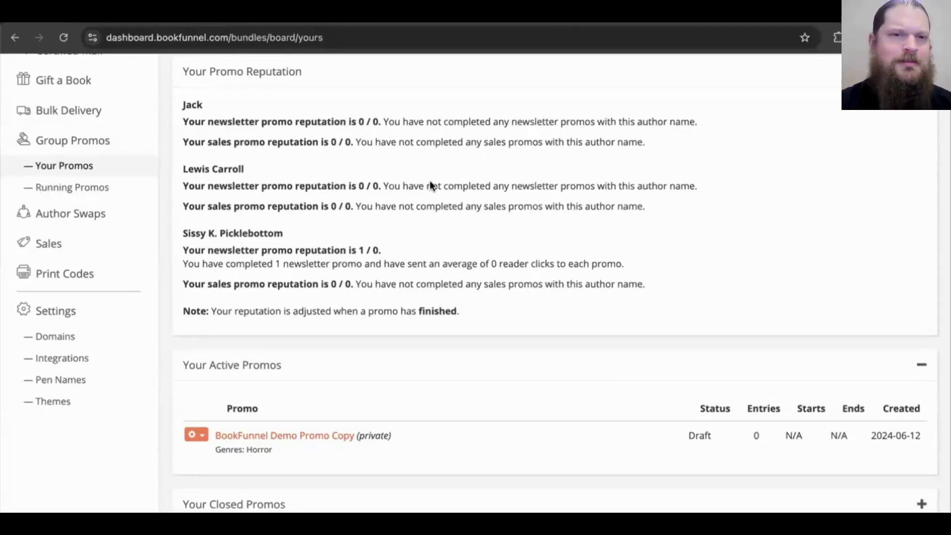
scroll(430, 180, "up", 4)
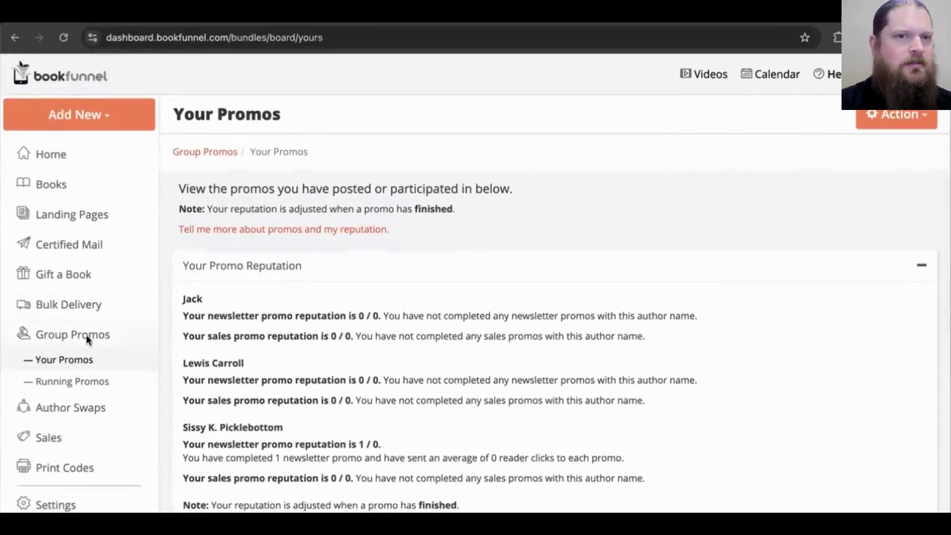
- Return to the Group Promos board and open the Magical Academies in Fantasy and Science Fiction (June-July) promo to review its details
left_click(87, 334)
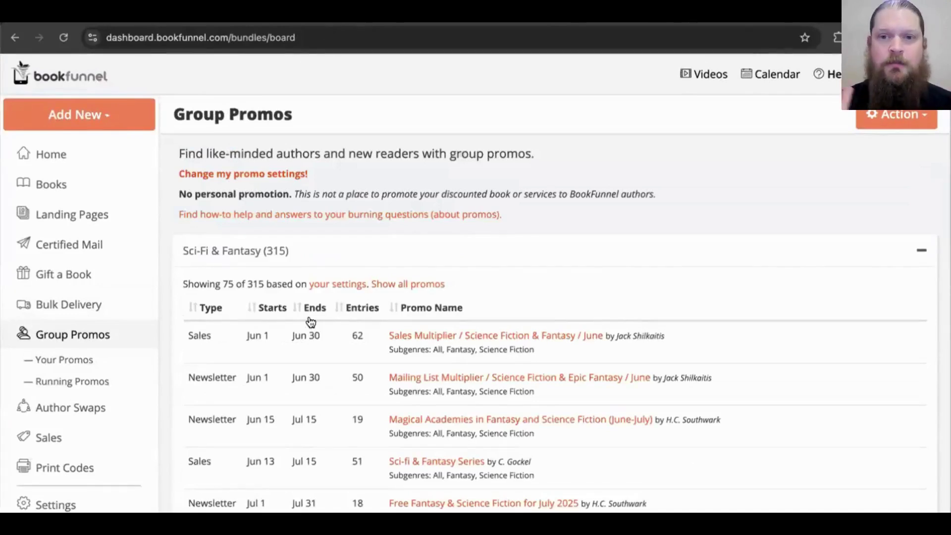
scroll(601, 350, "down", 3)
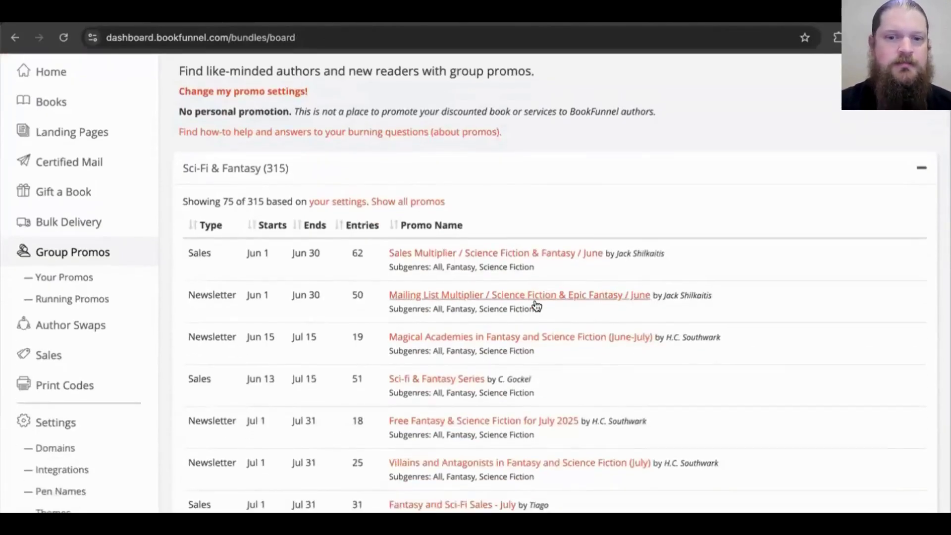
scroll(537, 306, "down", 3)
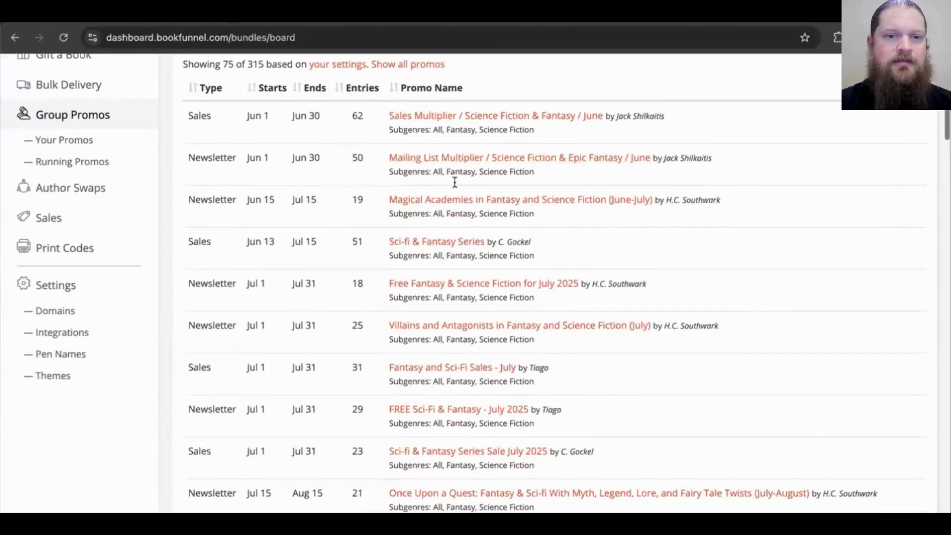
left_click(580, 199)
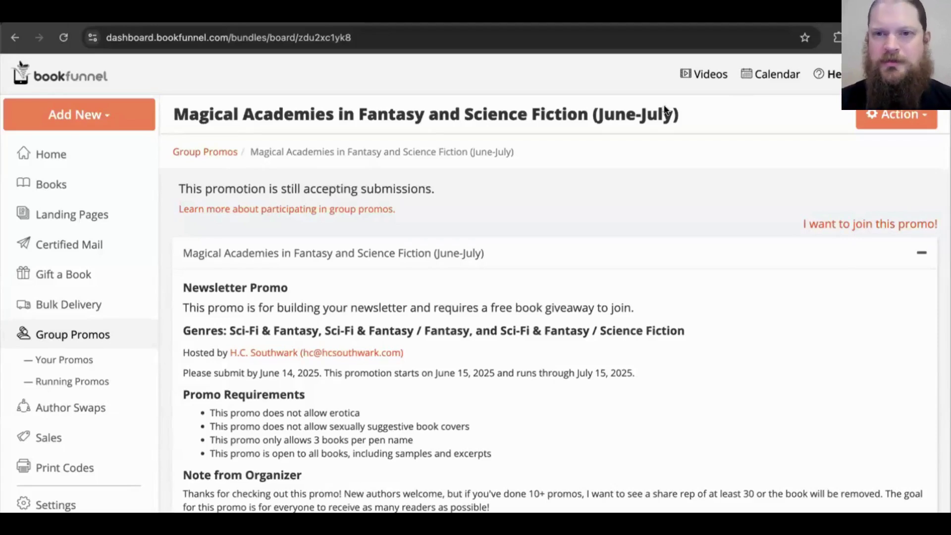
scroll(664, 106, "down", 1)
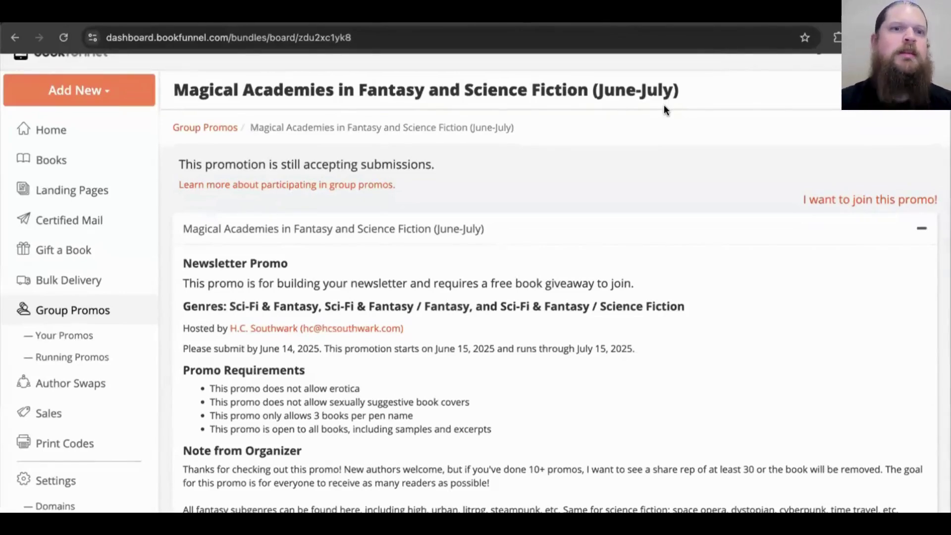
- Go back to the Group Promos board, collapse the Sci-Fi & Fantasy section and look through the other genres
left_click(94, 310)
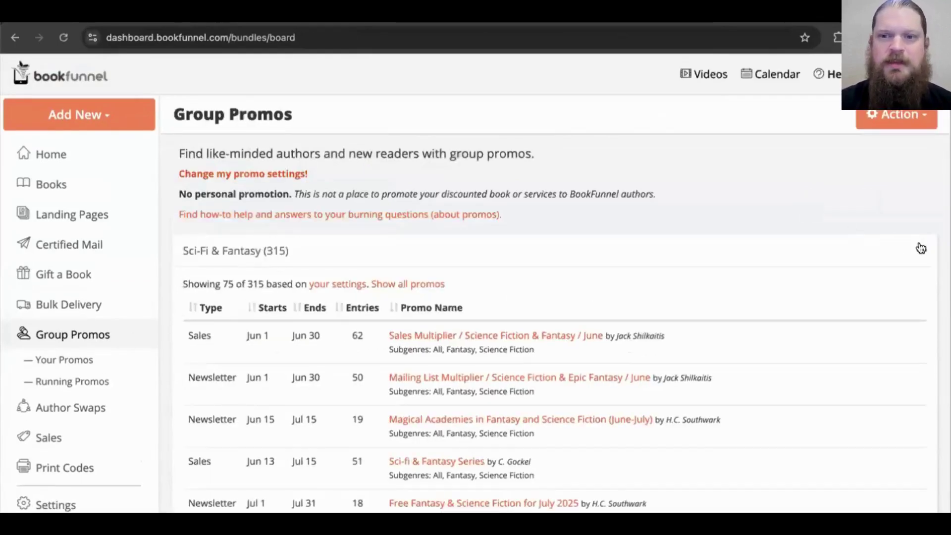
left_click(920, 247)
scroll(416, 127, "down", 4)
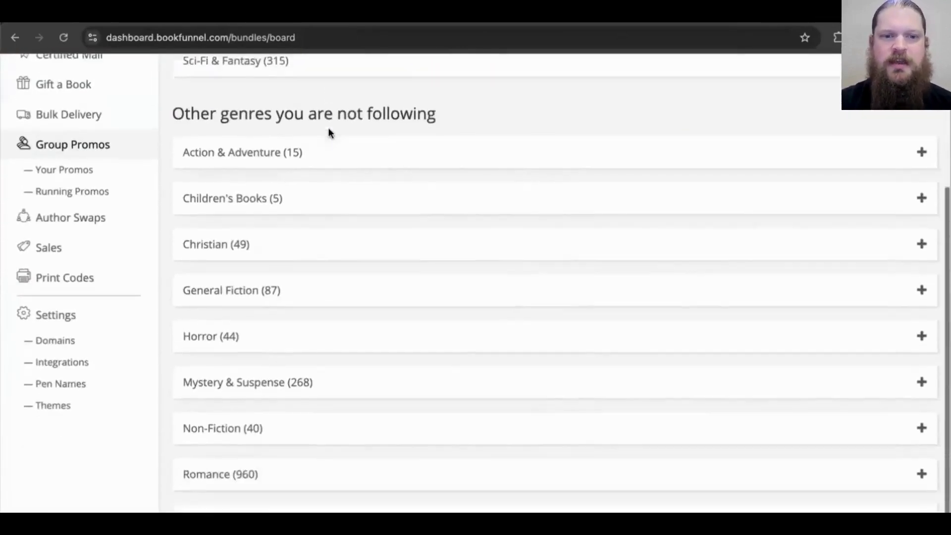
scroll(328, 127, "down", 1)
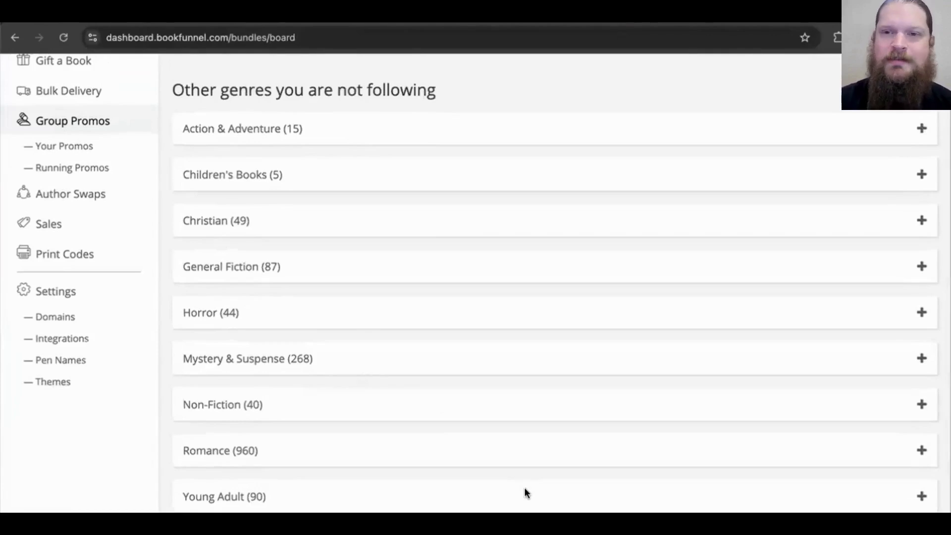